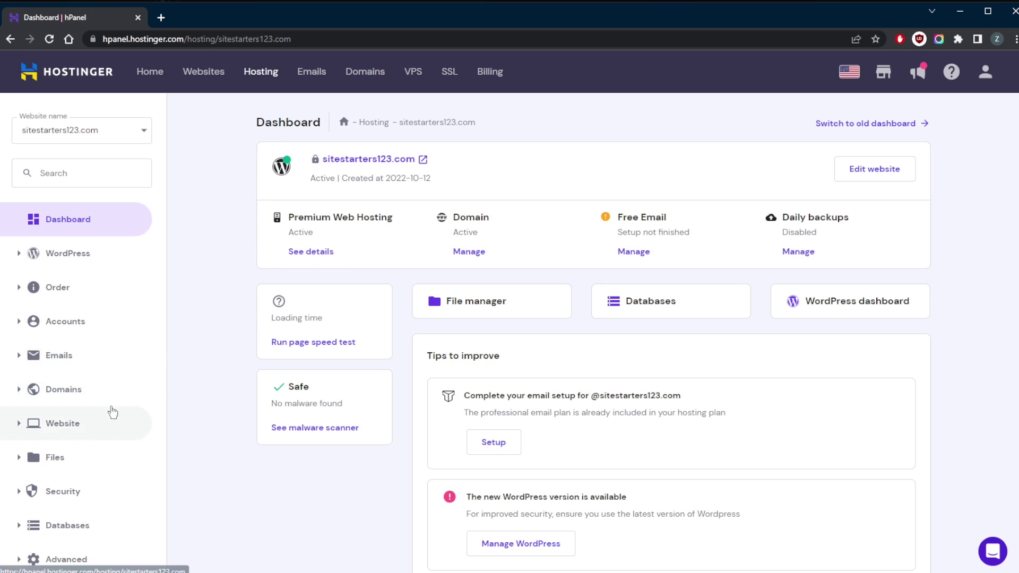
- View the WordPress installation form in the website's Auto Installer, then close it without installing
left_click(20, 424)
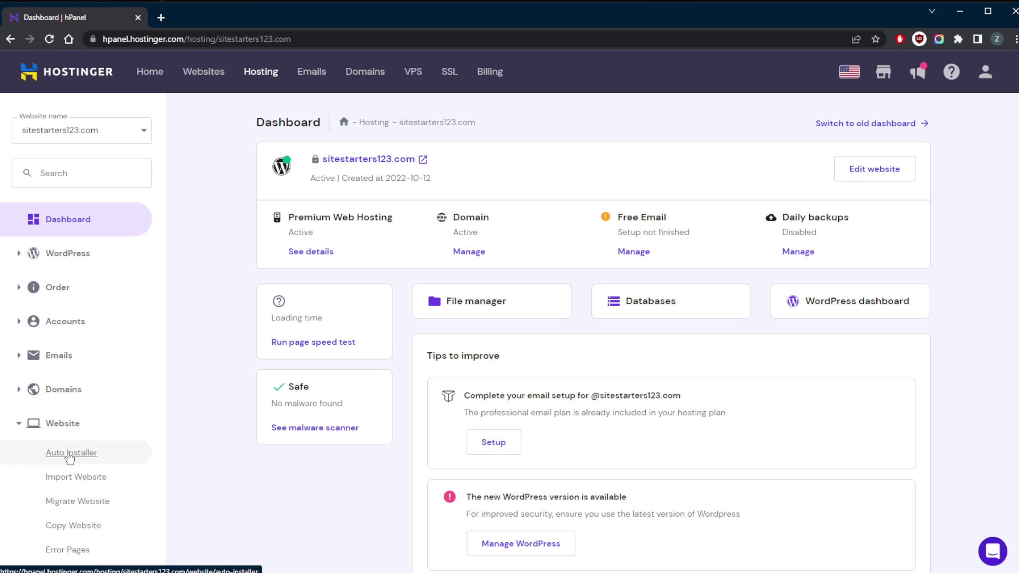
left_click(73, 453)
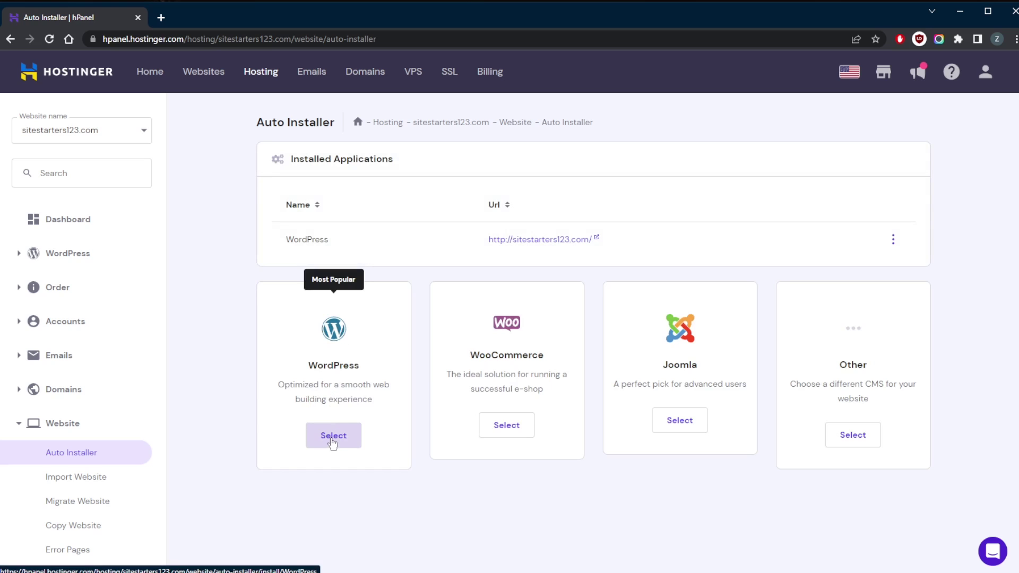
left_click(328, 437)
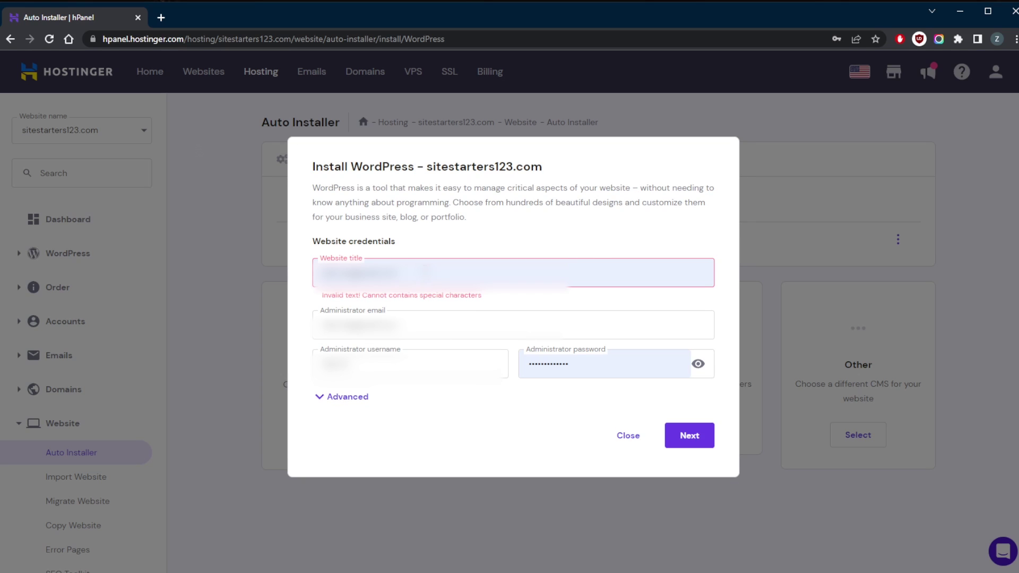
left_click(631, 437)
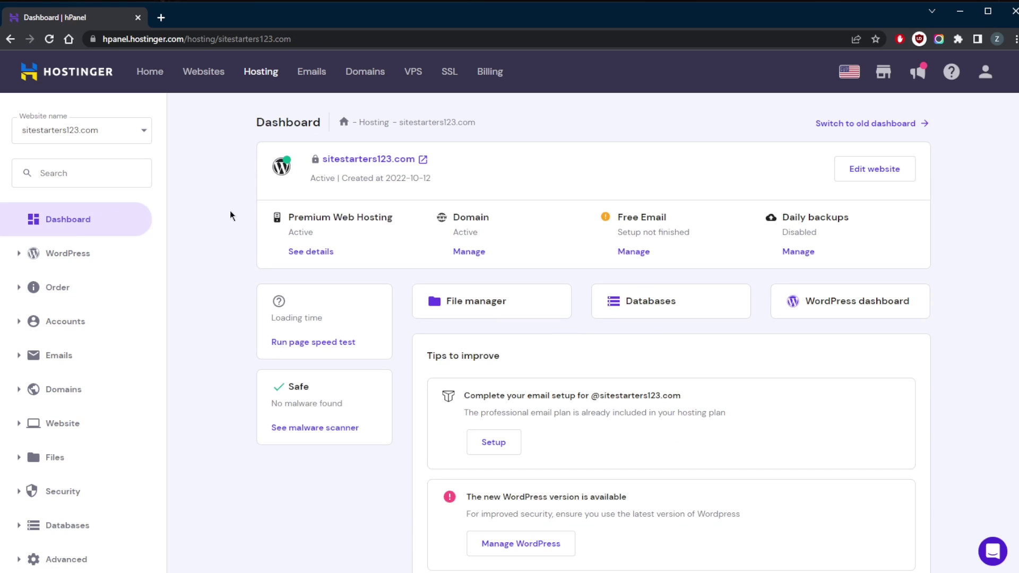
- Open the site's WordPress admin from its hosting WordPress dashboard, look through the admin home page and close it
left_click(21, 255)
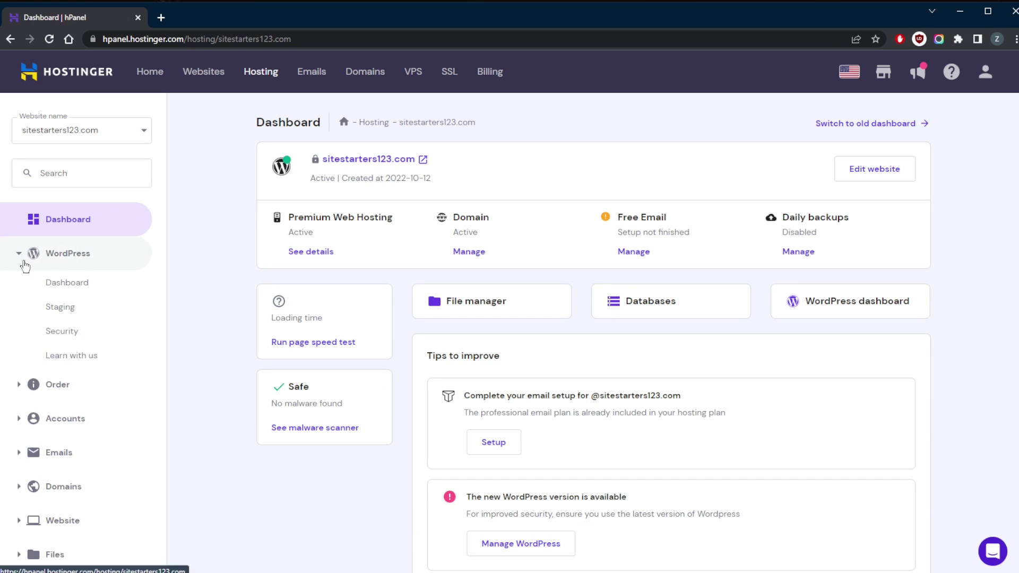
left_click(74, 284)
left_click(776, 344)
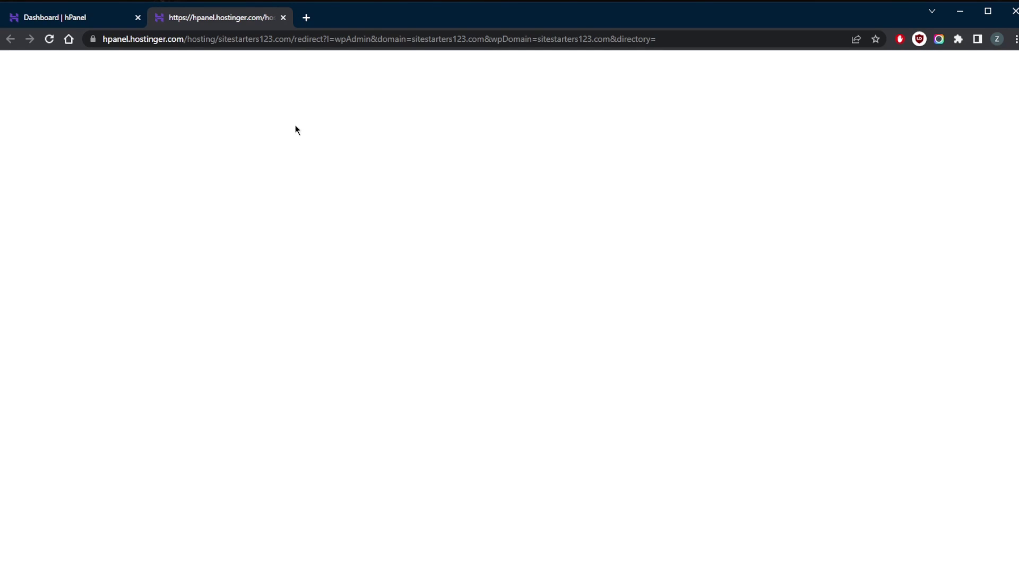
scroll(218, 304, "down", 5)
scroll(218, 304, "up", 5)
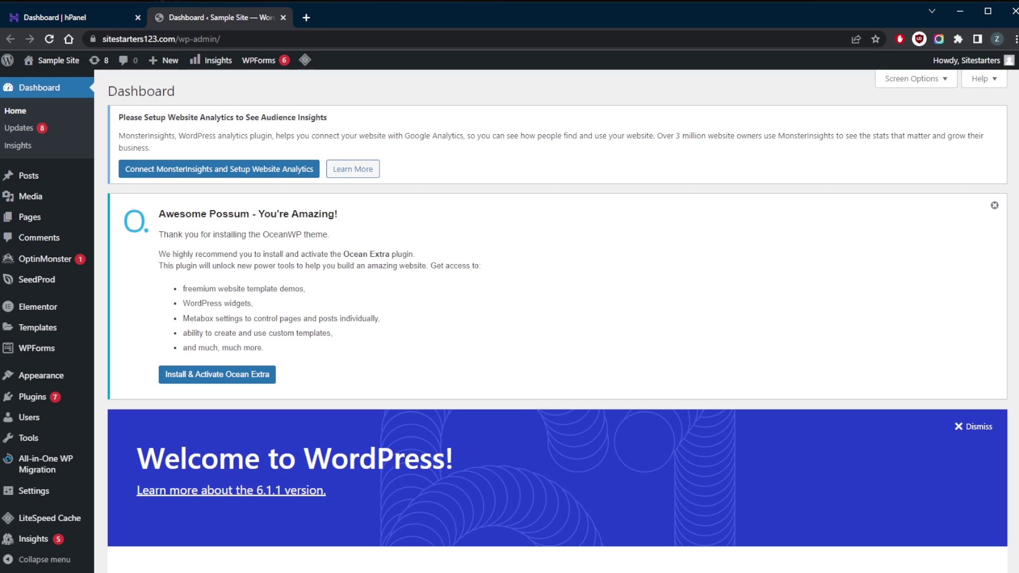
middle_click(221, 19)
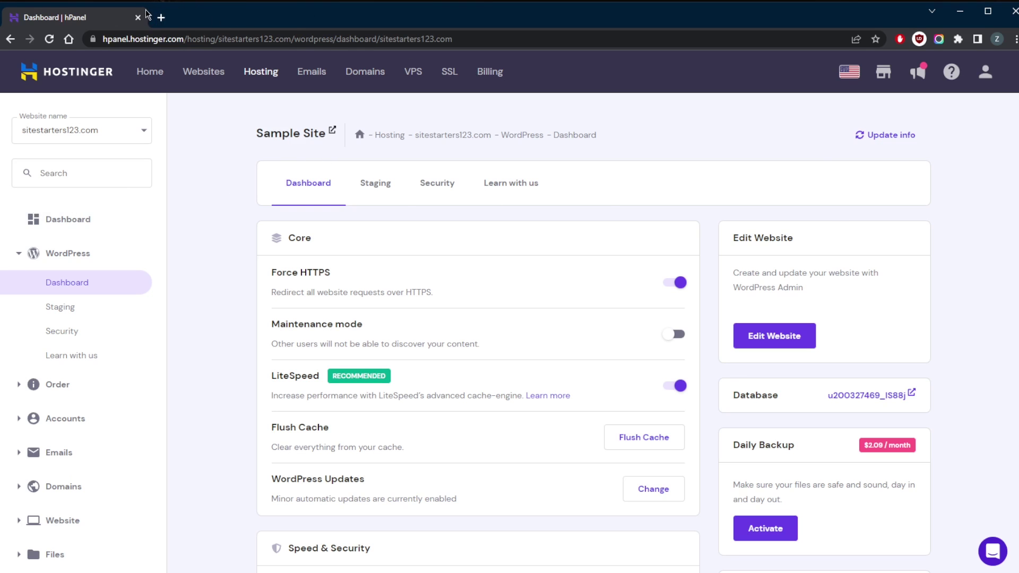
- Search the web for "wordpress download" in a new browser tab and open the WordPress.org download page
left_click(161, 18)
type("w")
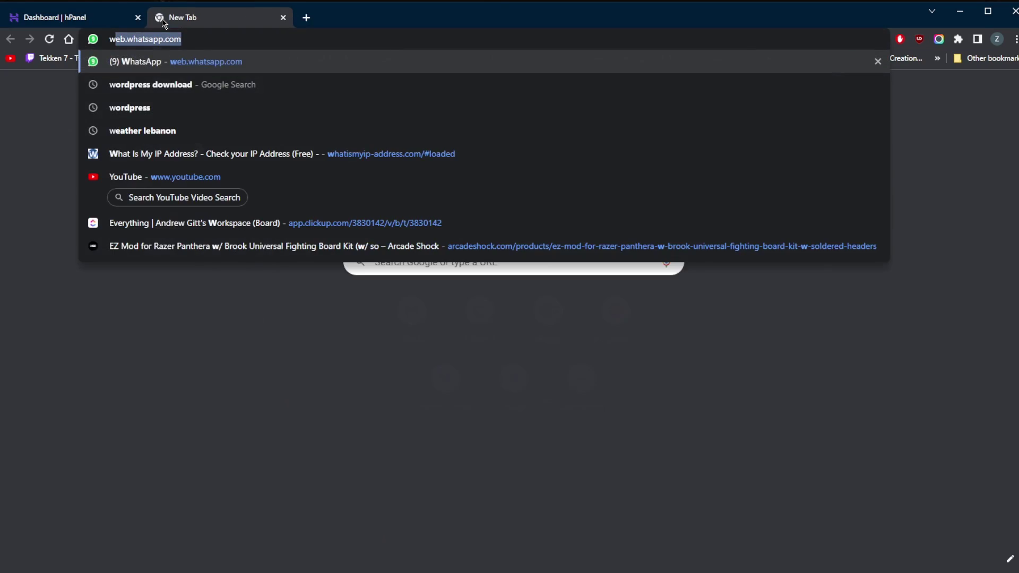
type("ordpress")
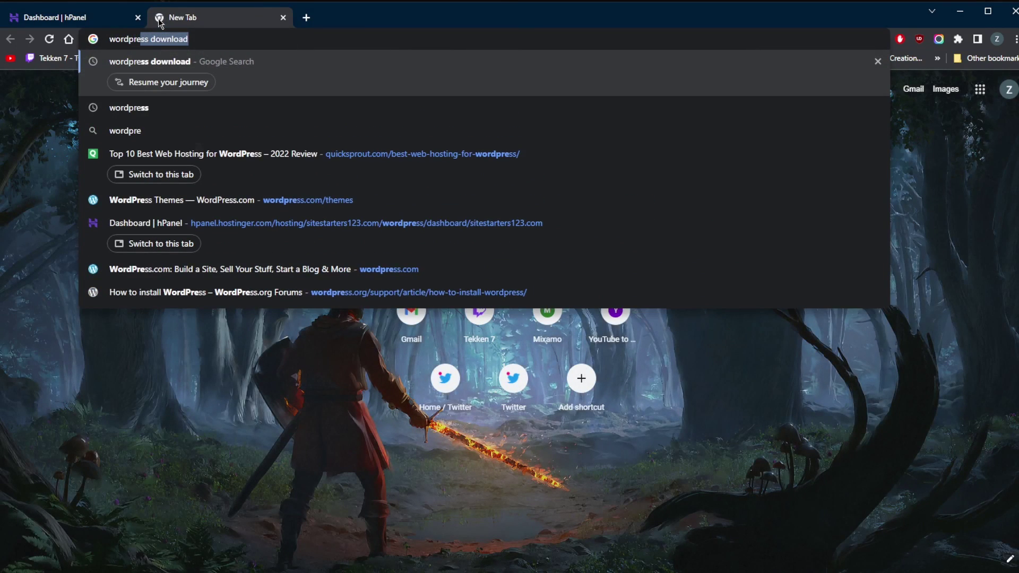
left_click(203, 114)
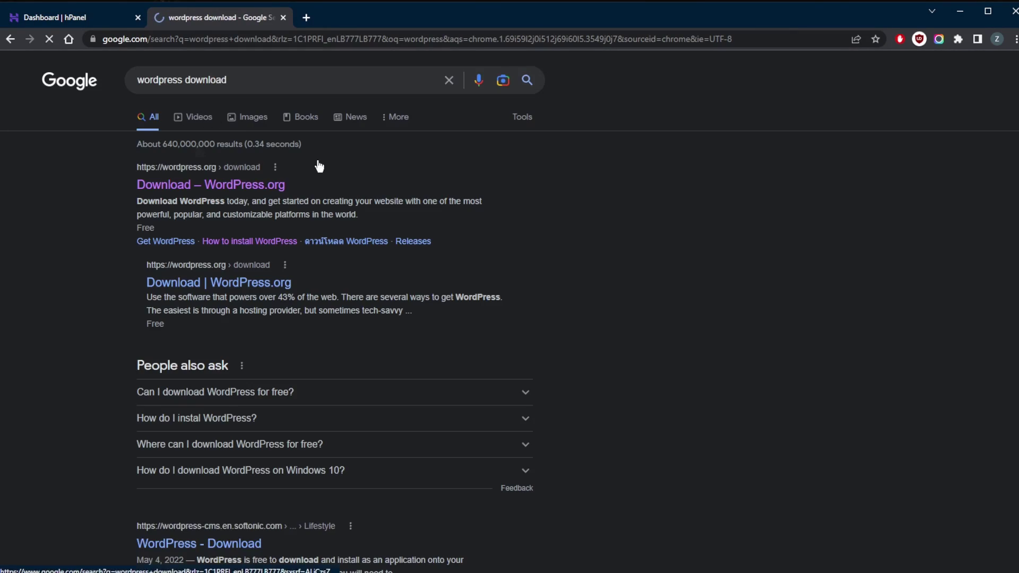
left_click(313, 175)
scroll(345, 271, "down", 1)
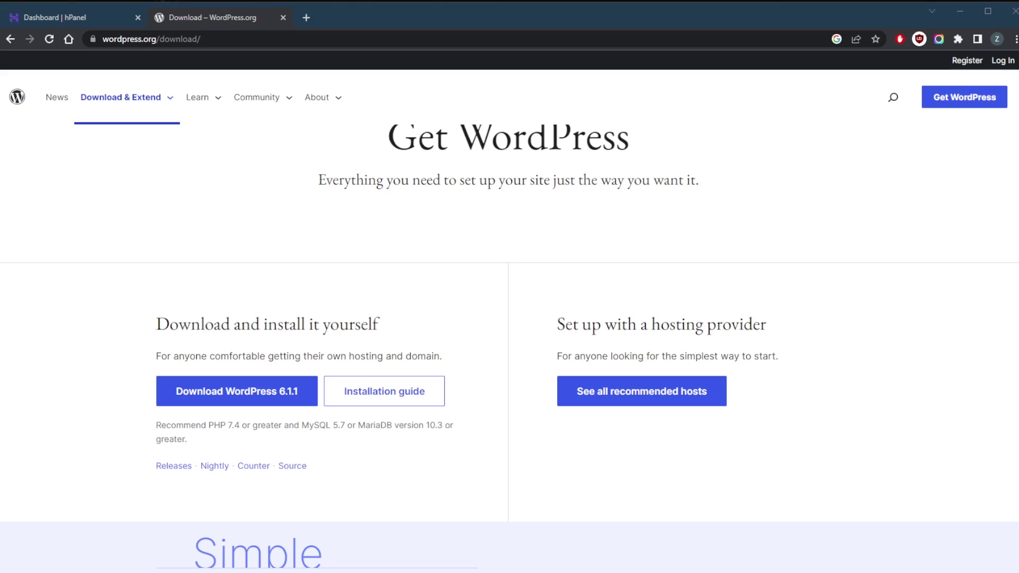
- Open the extracted wordpress folder in File Explorer and move its window aside
left_click_drag(518, 255, 461, 164)
double_click(384, 240)
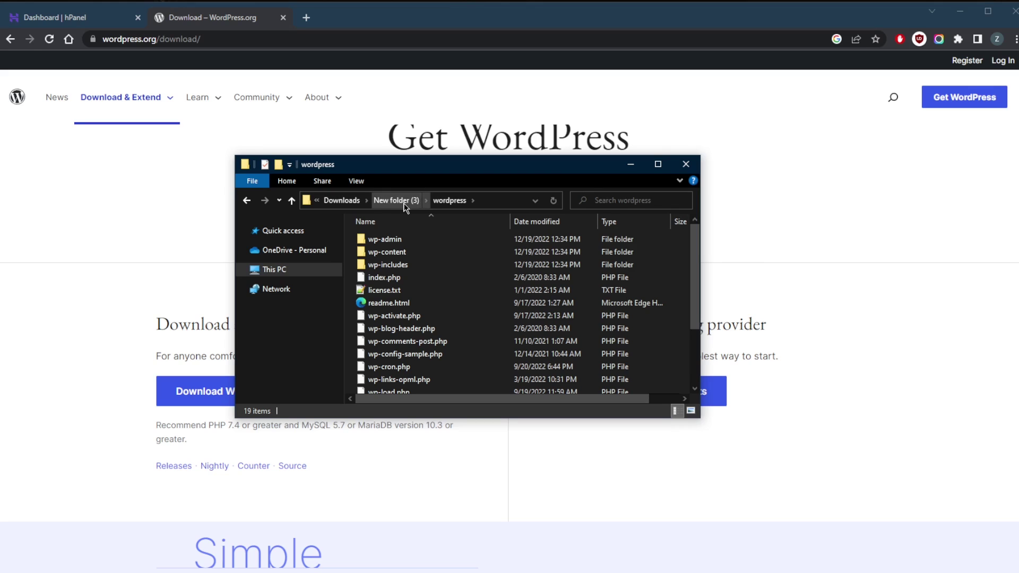
left_click_drag(426, 164, 836, 193)
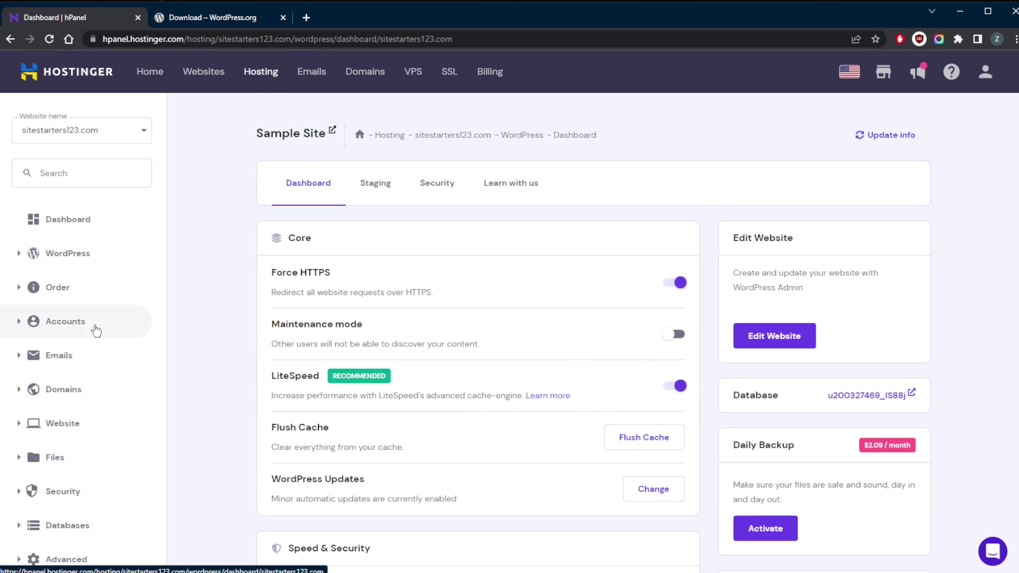
- View the FTP Accounts page among the hosting account's file options
scroll(96, 353, "down", 1)
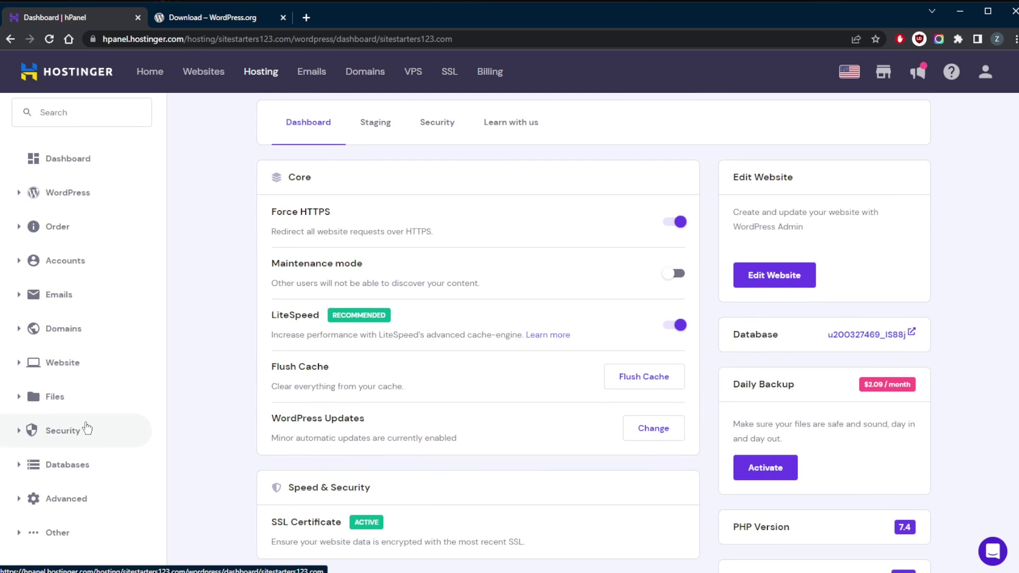
left_click(62, 397)
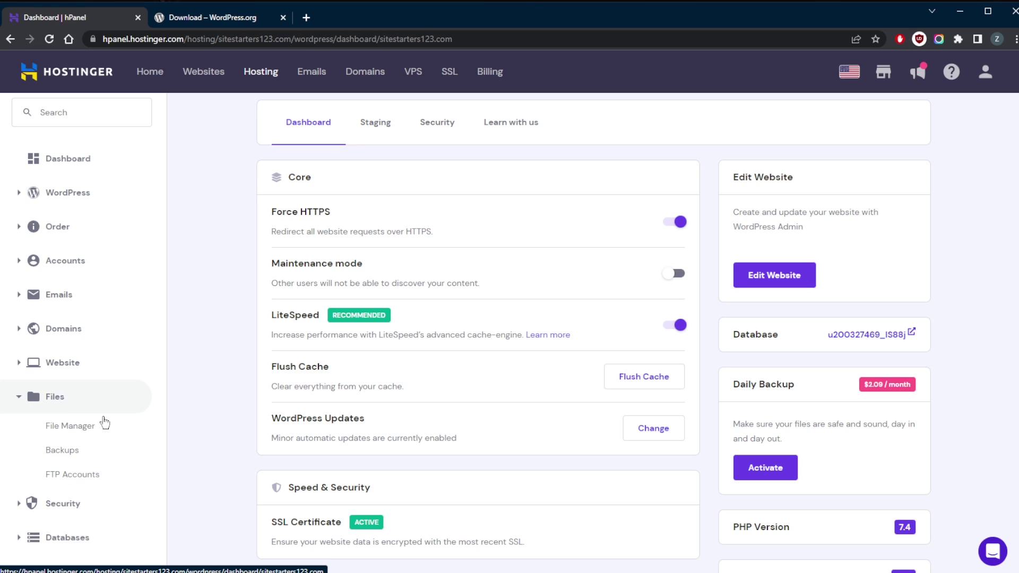
left_click(75, 475)
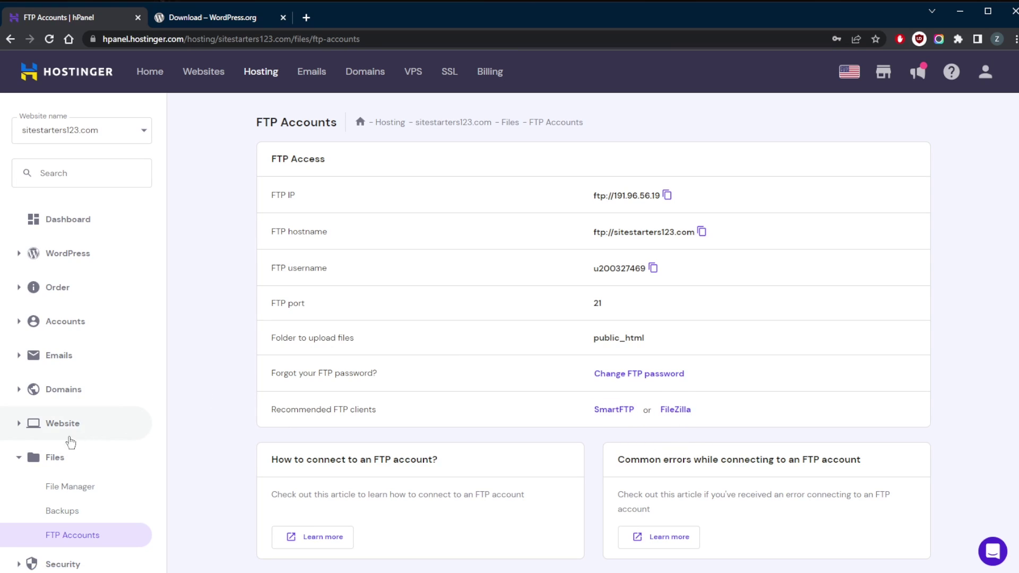
- Open the sitestarters123.com files in File Manager, enter public_html and compare it with the local wordpress folder
left_click(85, 491)
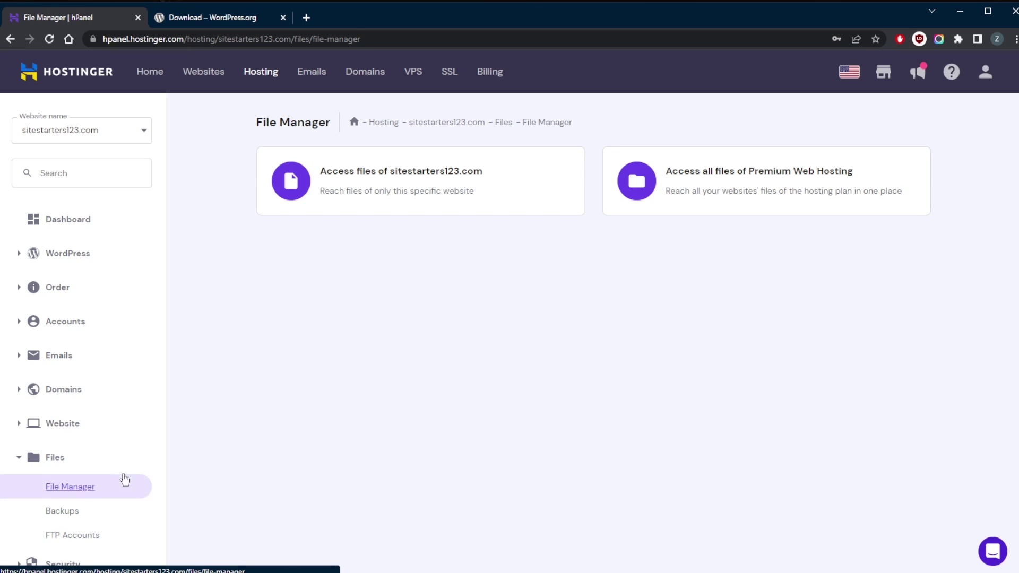
left_click(366, 181)
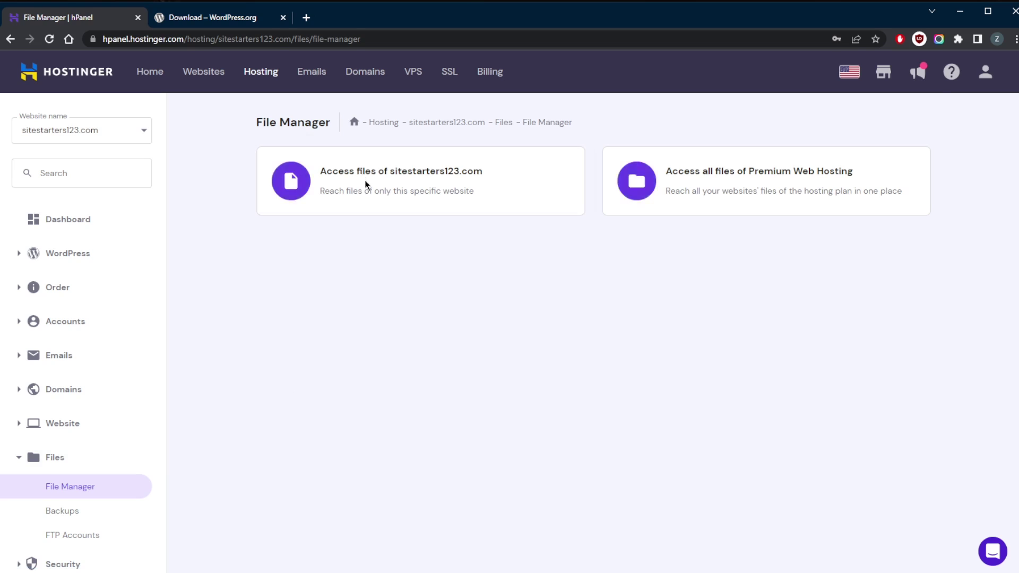
key("ctrl+shift+Tab")
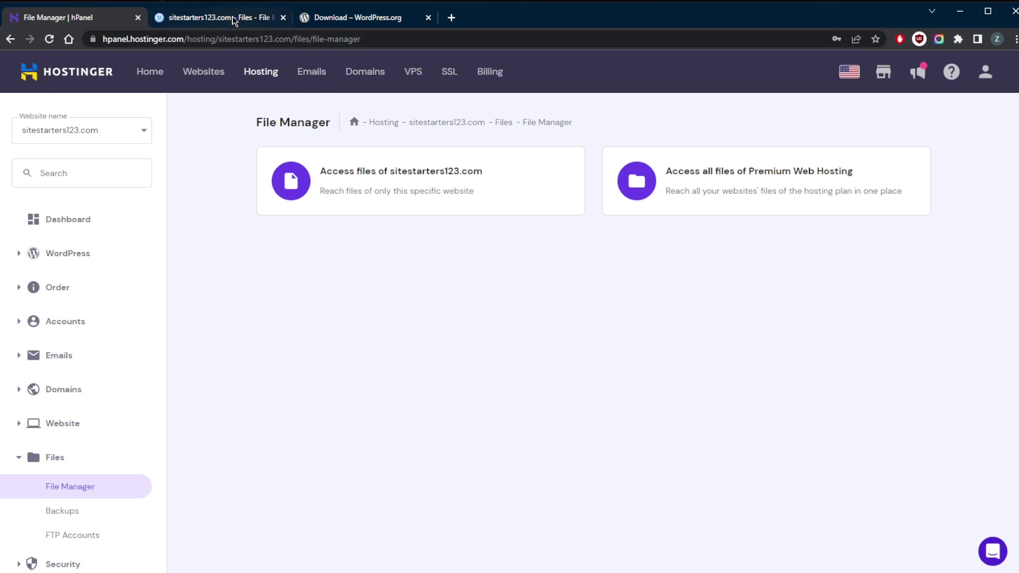
key("ctrl+Tab")
key("alt+Tab")
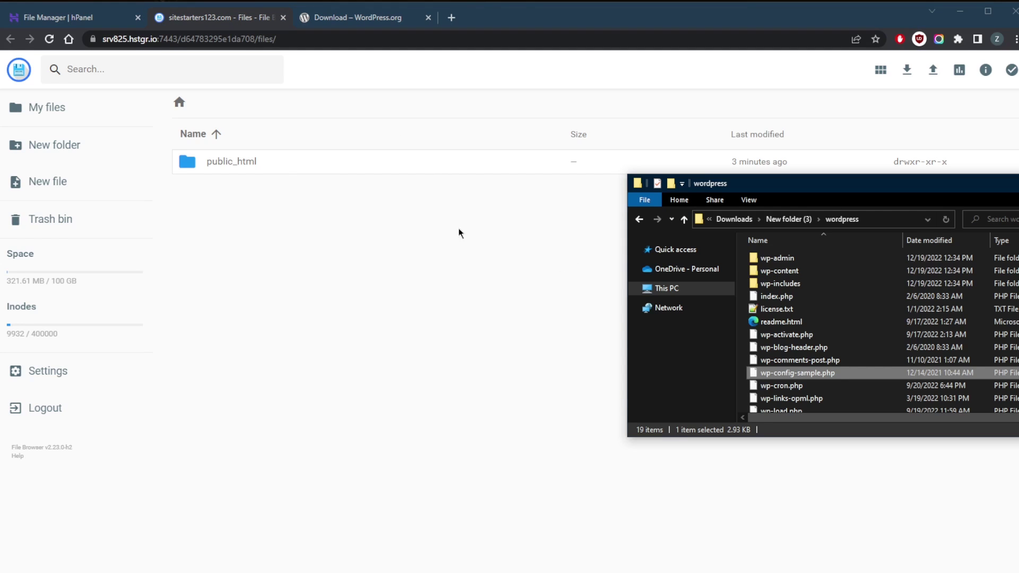
double_click(234, 162)
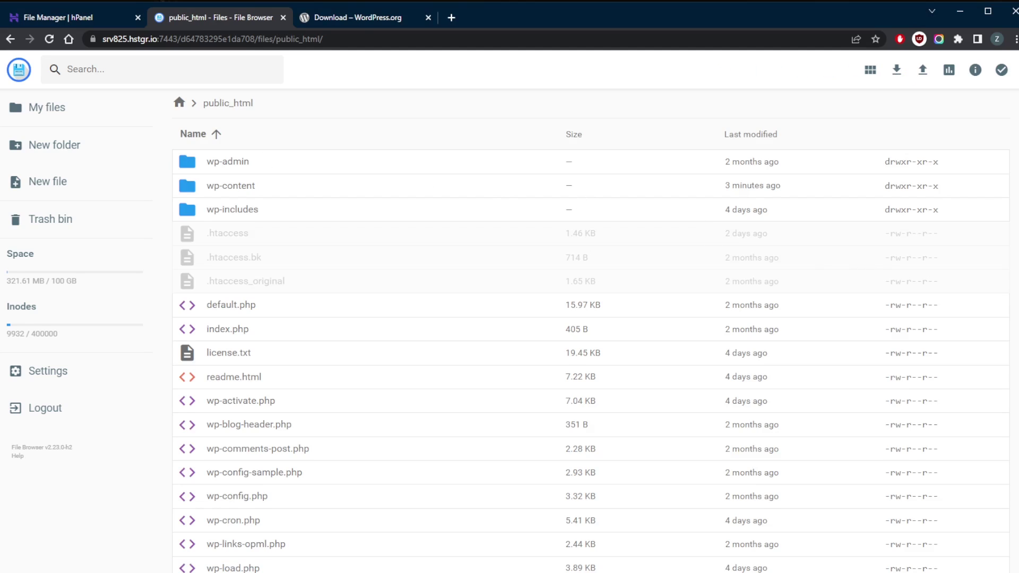
key("alt+Tab")
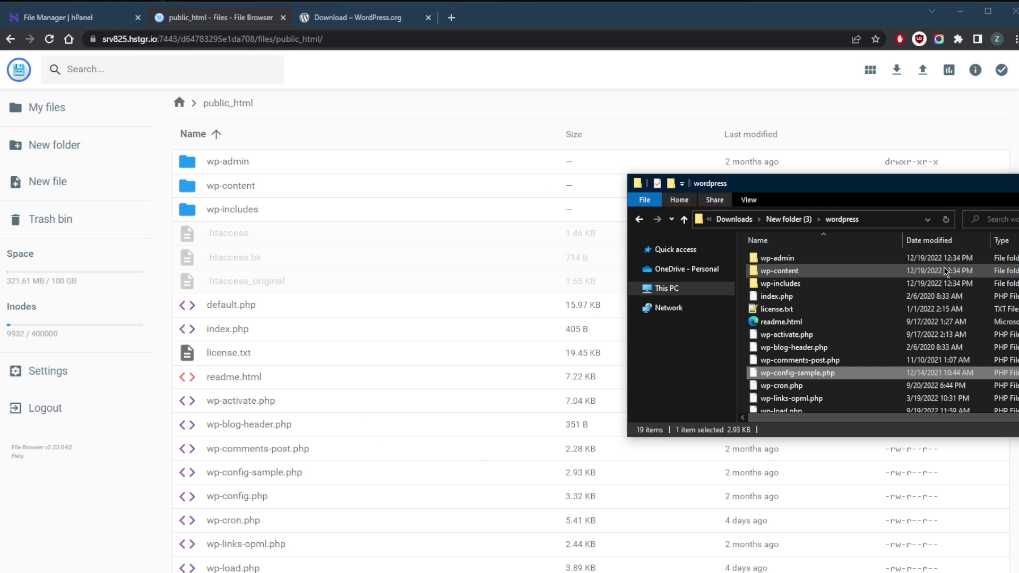
key("alt+Tab")
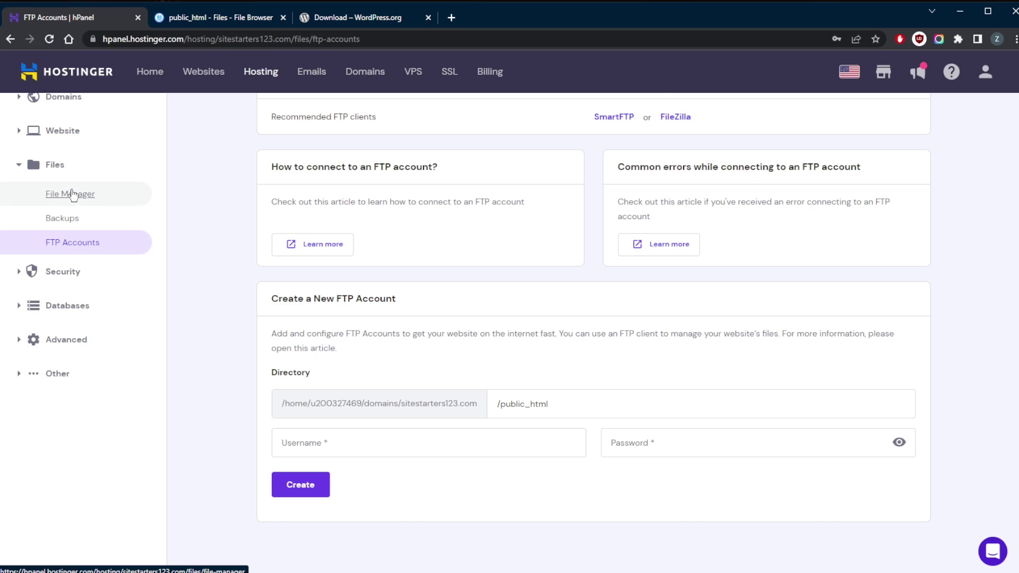
- Open the hosting account's MySQL Databases page to view the database creation form
scroll(139, 380, "up", 2)
left_click(31, 425)
scroll(105, 404, "down", 1)
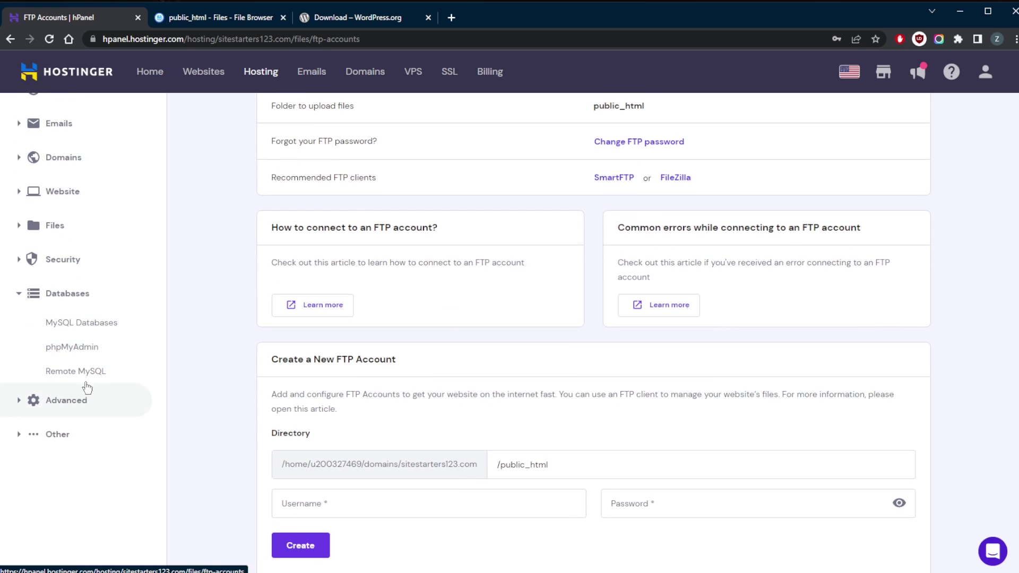
left_click(80, 322)
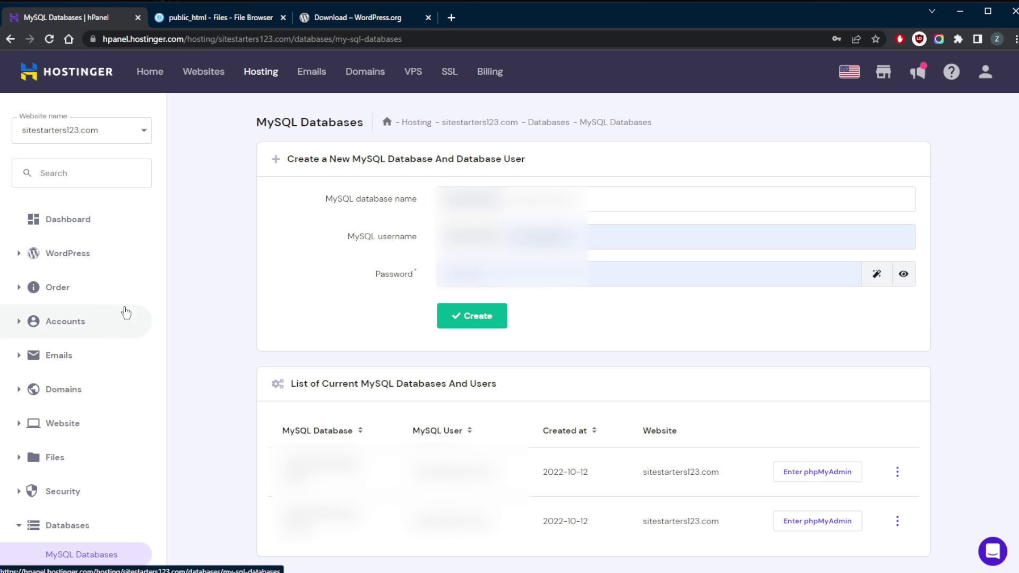
- Go back through File Manager to the open public_html folder and find the WordPress configuration files
left_click(55, 460)
left_click(69, 487)
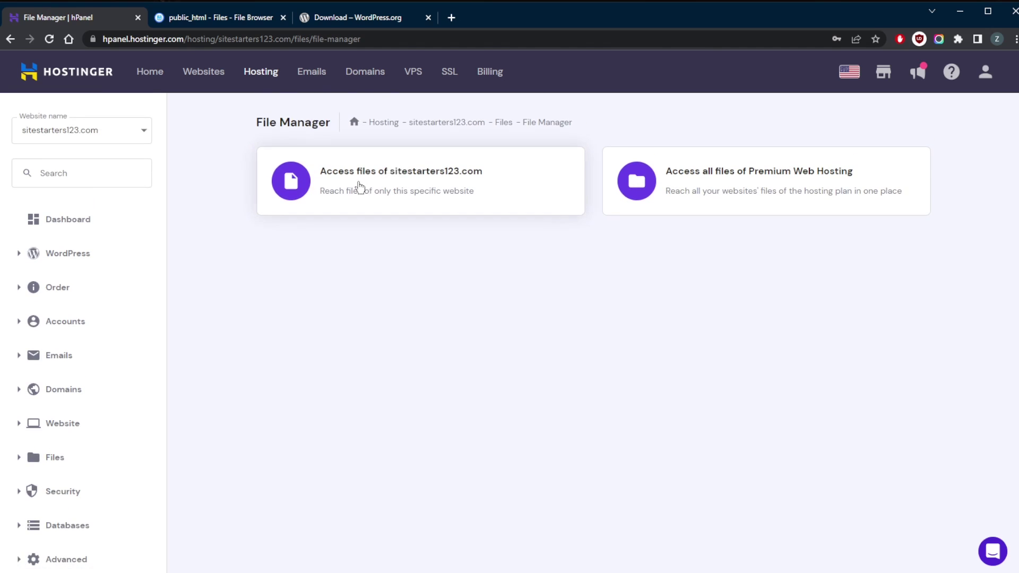
left_click(230, 17)
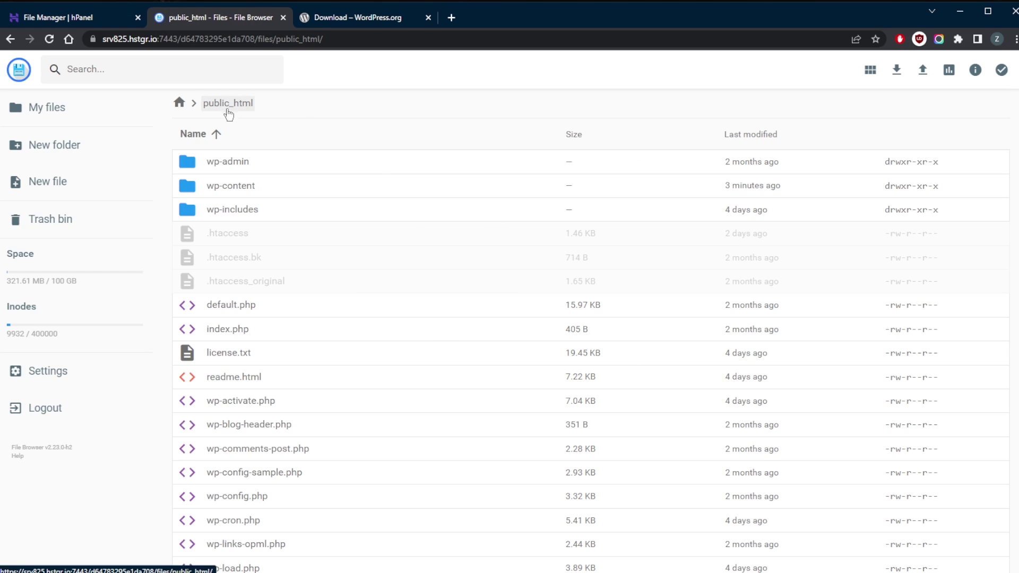
scroll(313, 351, "down", 3)
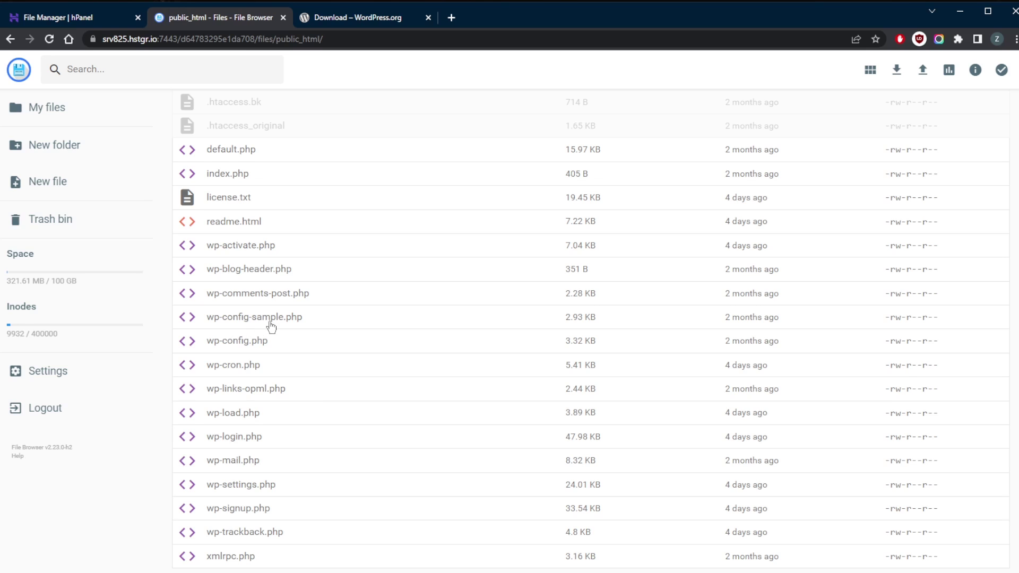
- Enter wp-config.php as the new name for wp-config-sample.php and cancel the rename
left_click(271, 327)
right_click(275, 317)
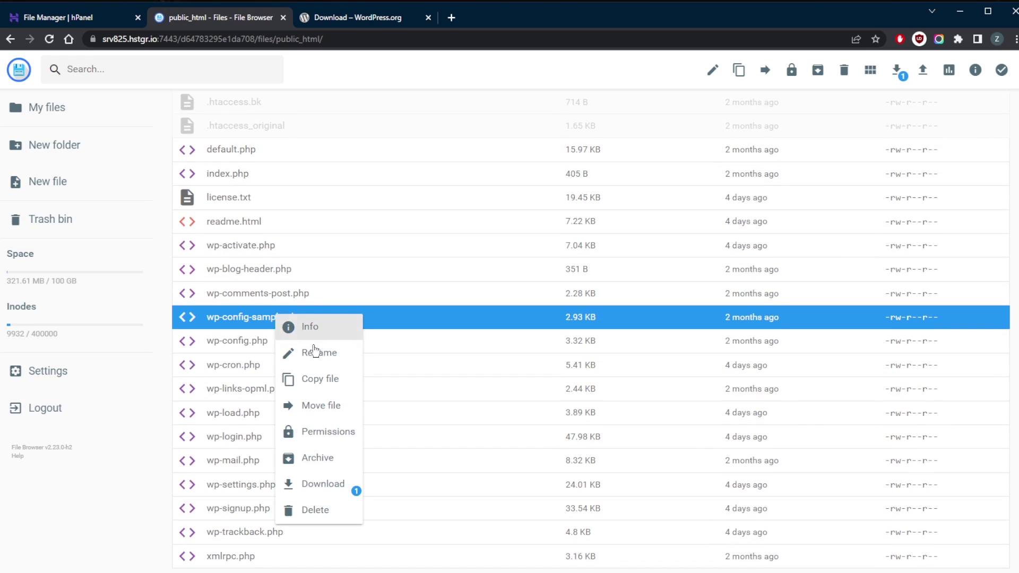
left_click(316, 352)
left_click_drag(519, 325, 353, 332)
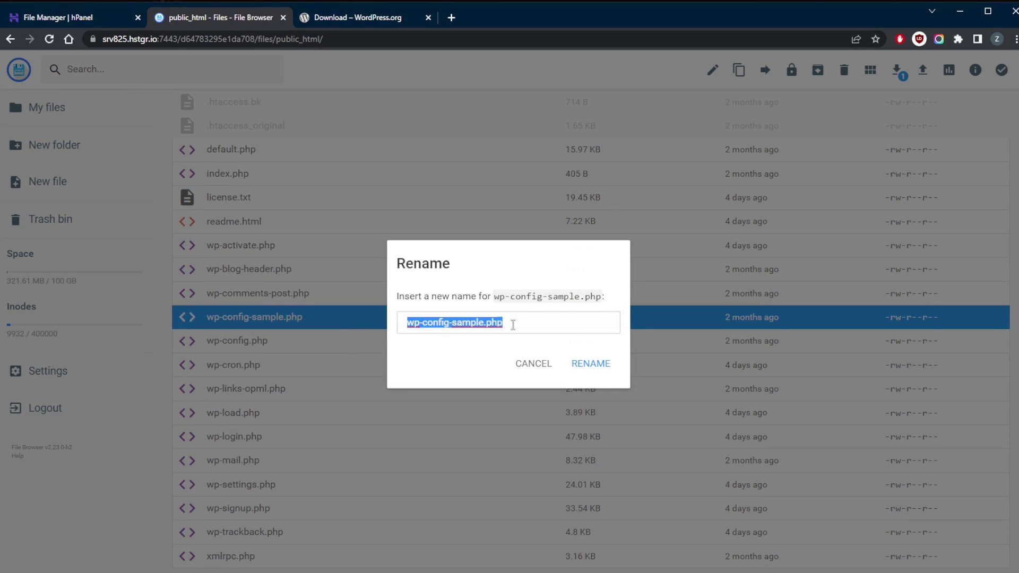
type("wp-config.php")
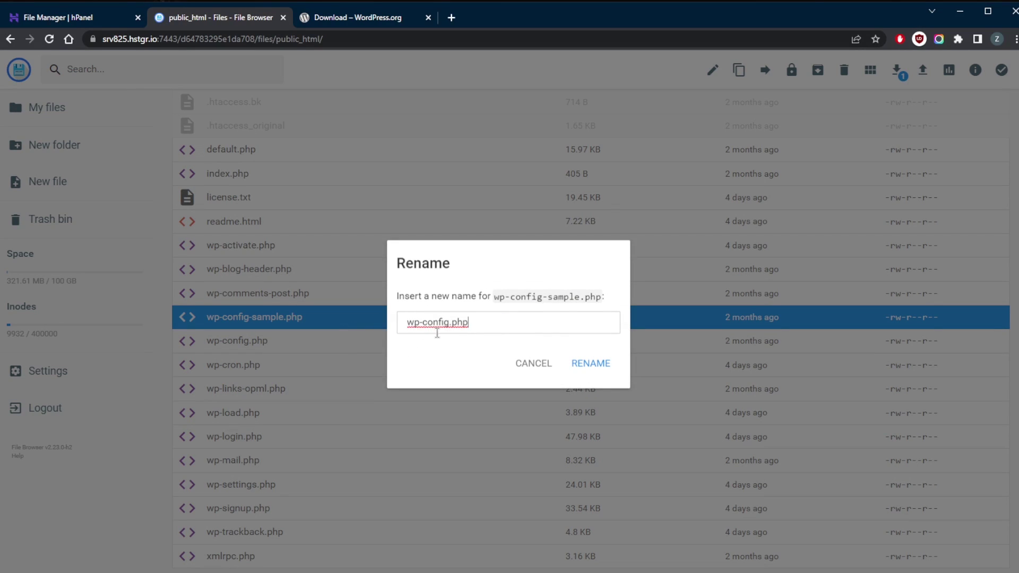
left_click(534, 365)
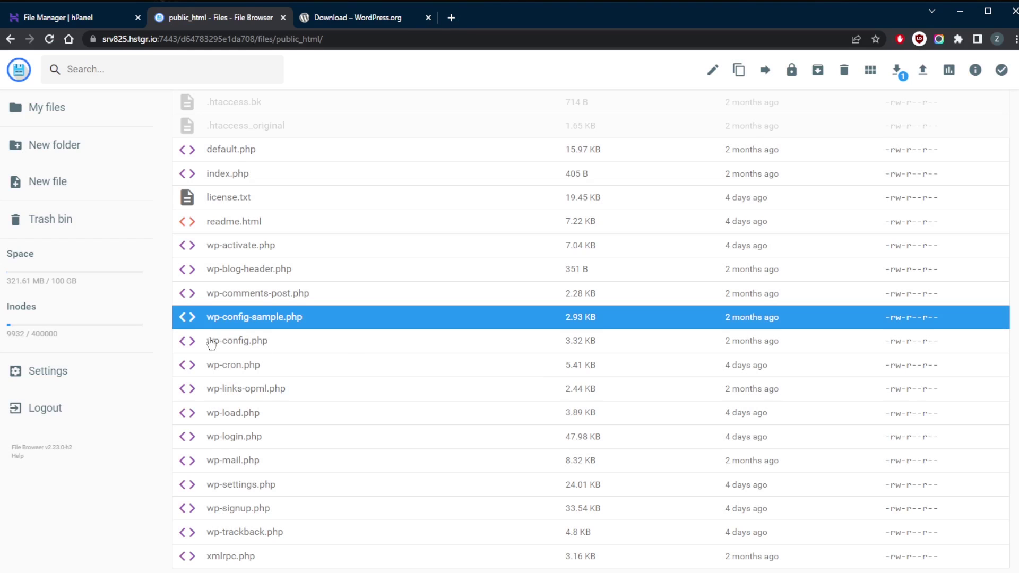
- Open the existing wp-config.php file from public_html in the file editor
left_click(236, 351)
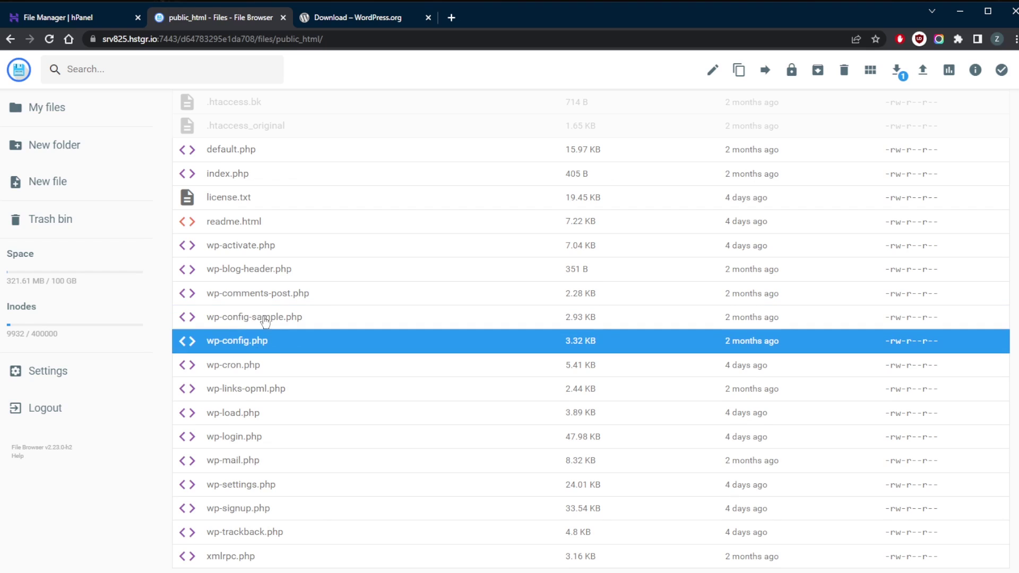
left_click(250, 346)
double_click(250, 346)
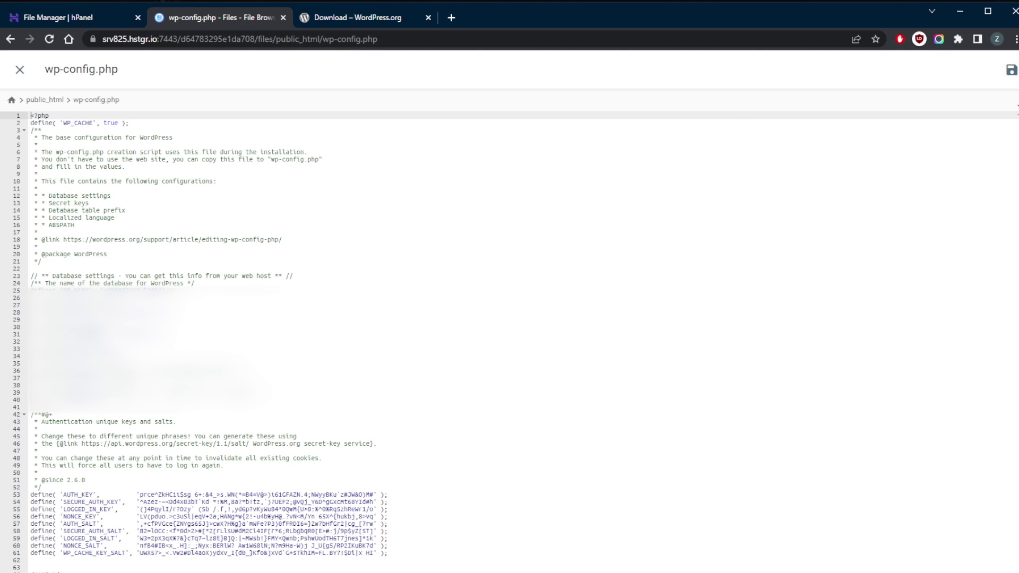
- Close wp-config.php without editing it and open the WordPress dashboard page for sitestarters123.com in hPanel
left_click(19, 71)
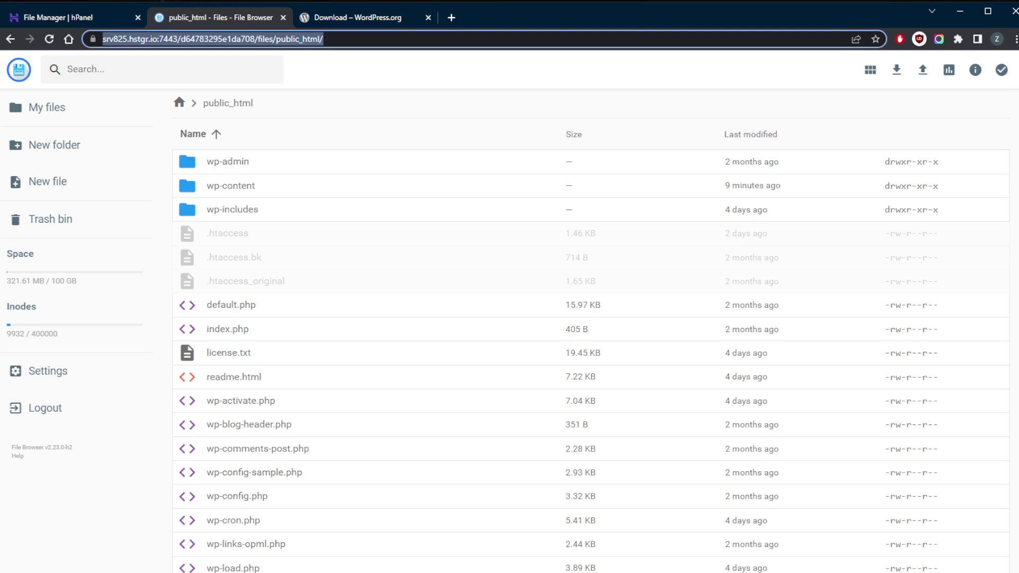
left_click(96, 21)
left_click(62, 254)
left_click(61, 253)
left_click(61, 254)
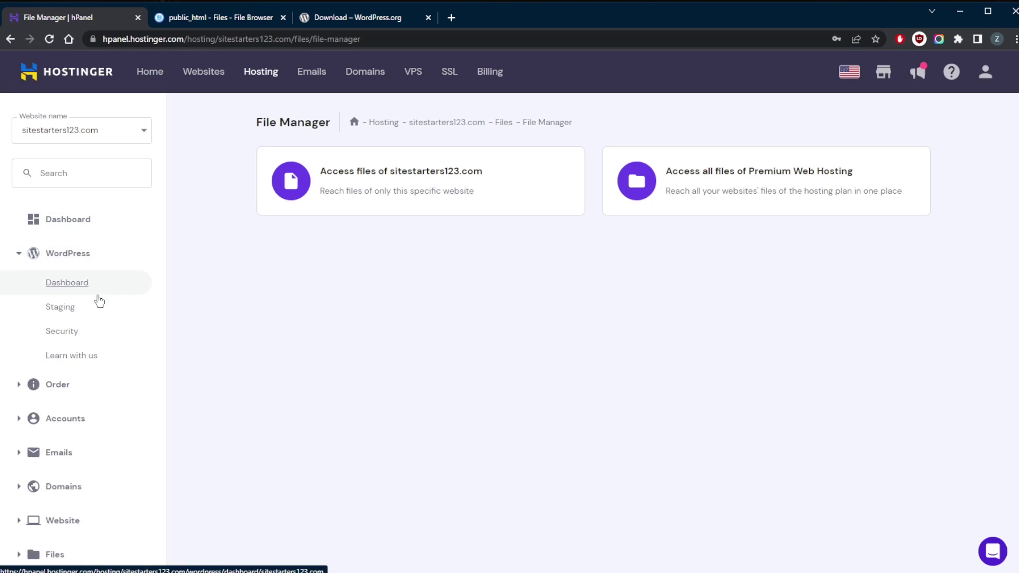
left_click(75, 283)
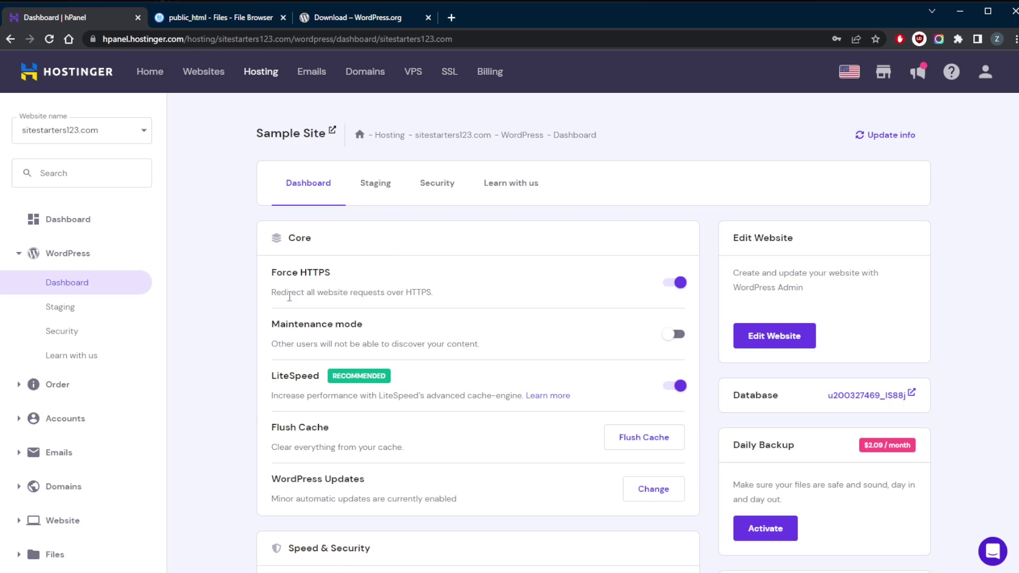
- Open the WordPress admin area of Sample Site for editing and look through its Dashboard page
left_click(761, 339)
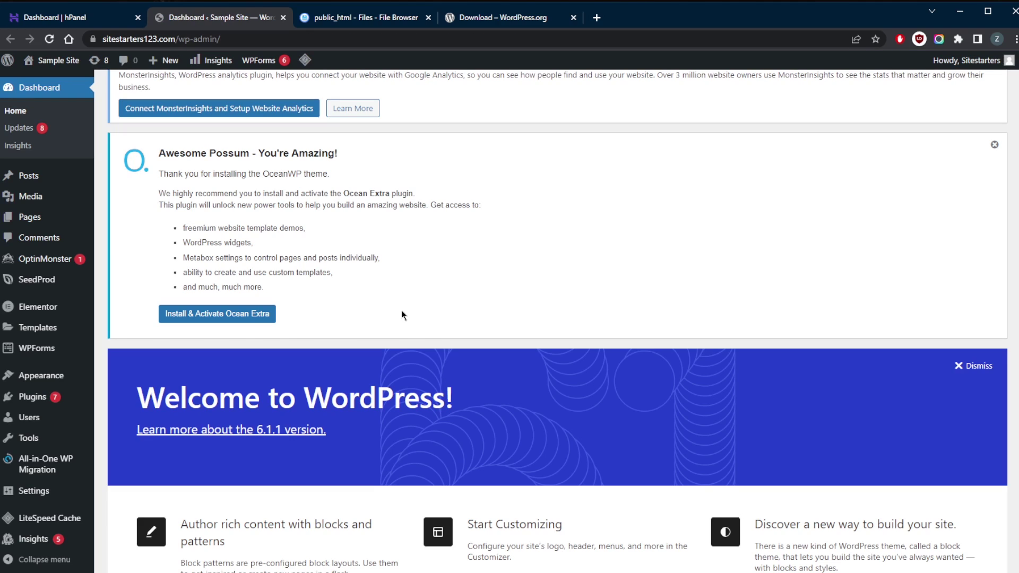
scroll(401, 313, "up", 1)
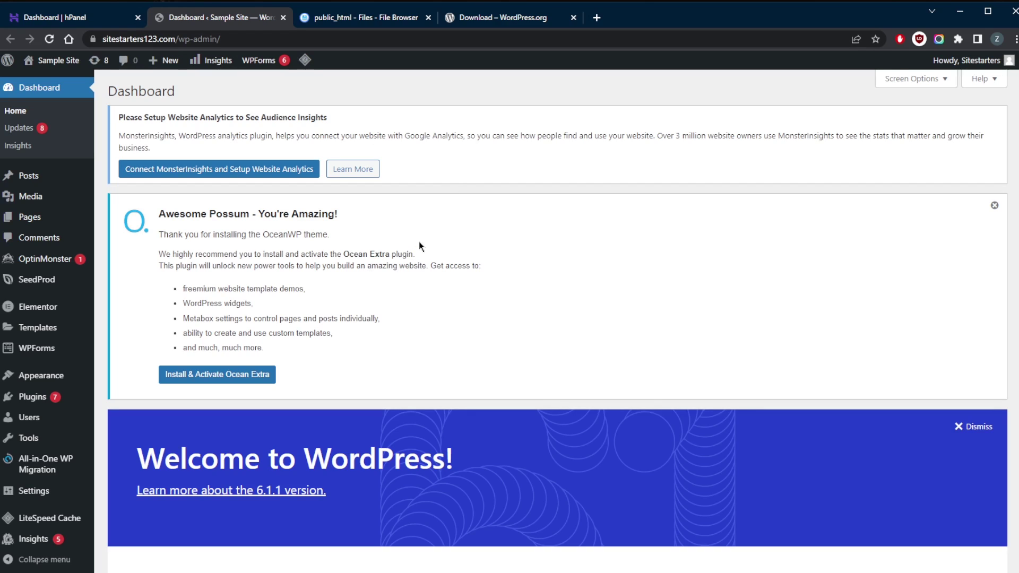
scroll(448, 325, "down", 9)
scroll(445, 332, "up", 2)
scroll(448, 330, "up", 7)
scroll(439, 292, "down", 5)
scroll(496, 329, "up", 5)
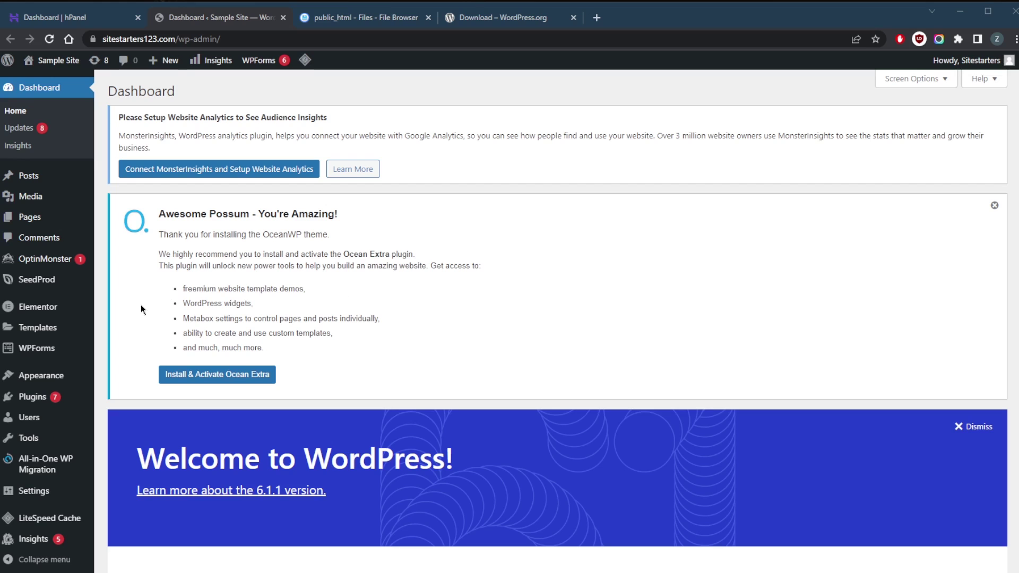
- Review the hPanel WordPress settings page for Sample Site, check the WordPress admin dashboard again and return to hPanel
left_click(57, 24)
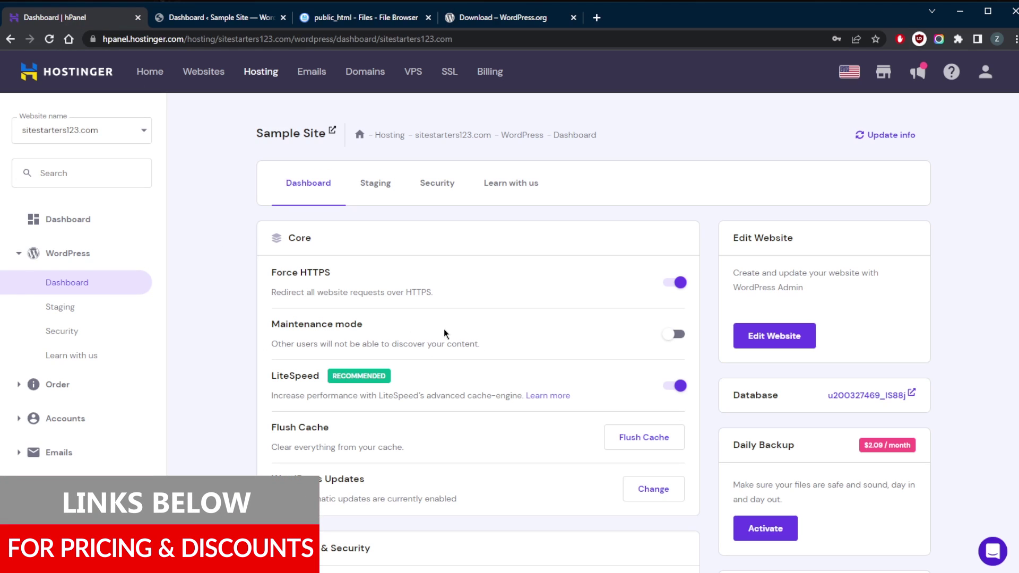
scroll(441, 333, "down", 4)
scroll(439, 335, "up", 4)
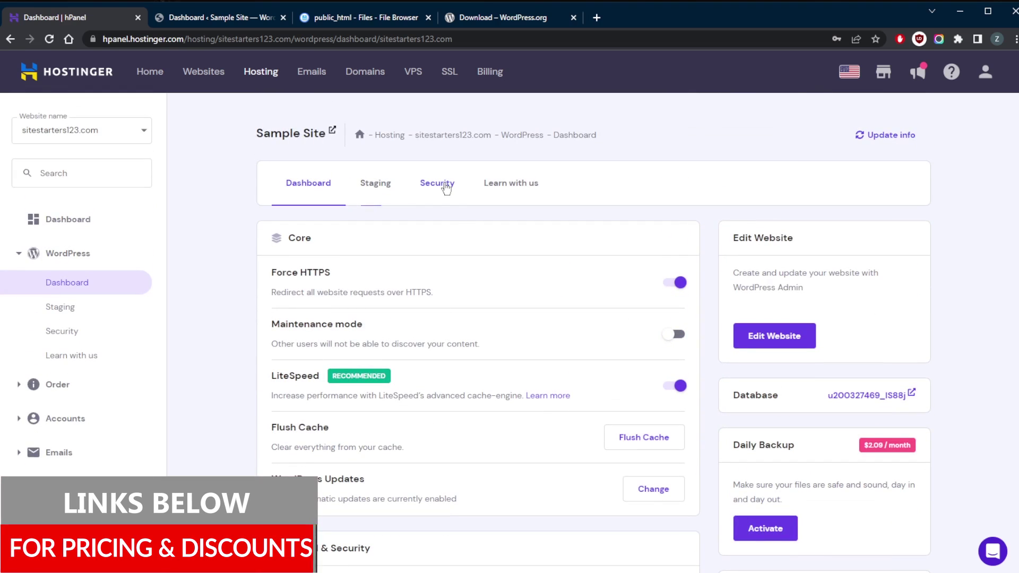
left_click(227, 20)
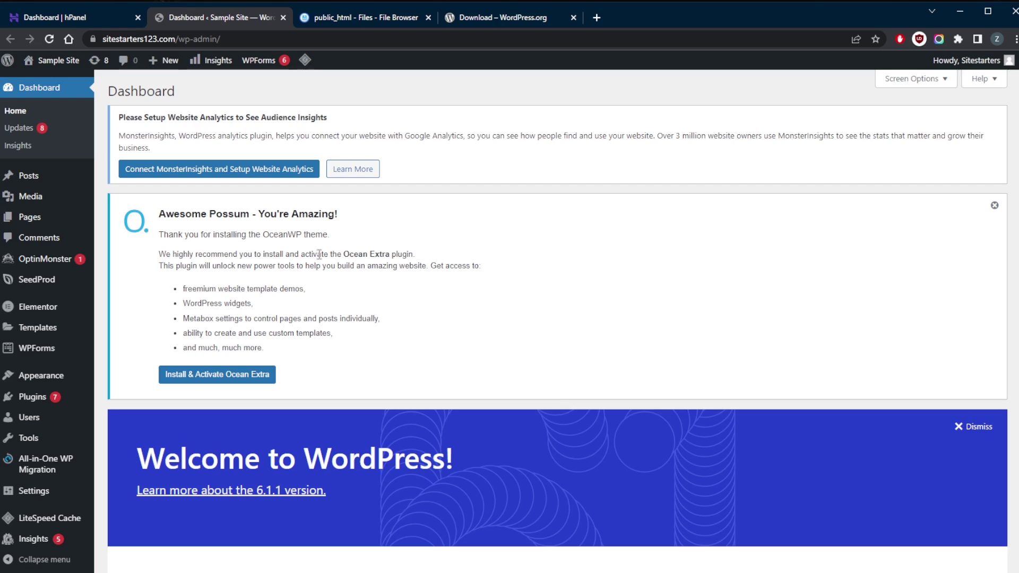
left_click(58, 17)
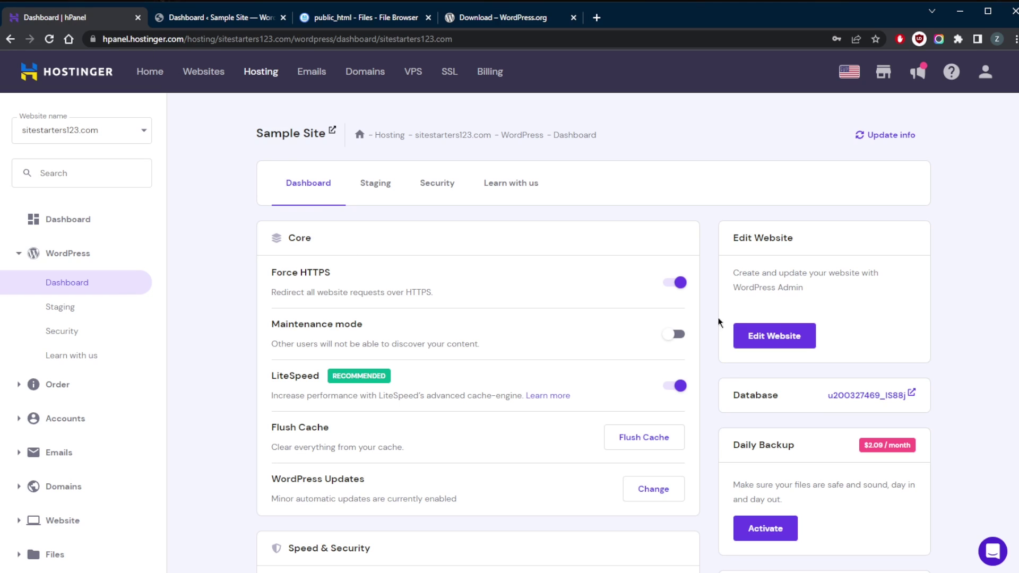